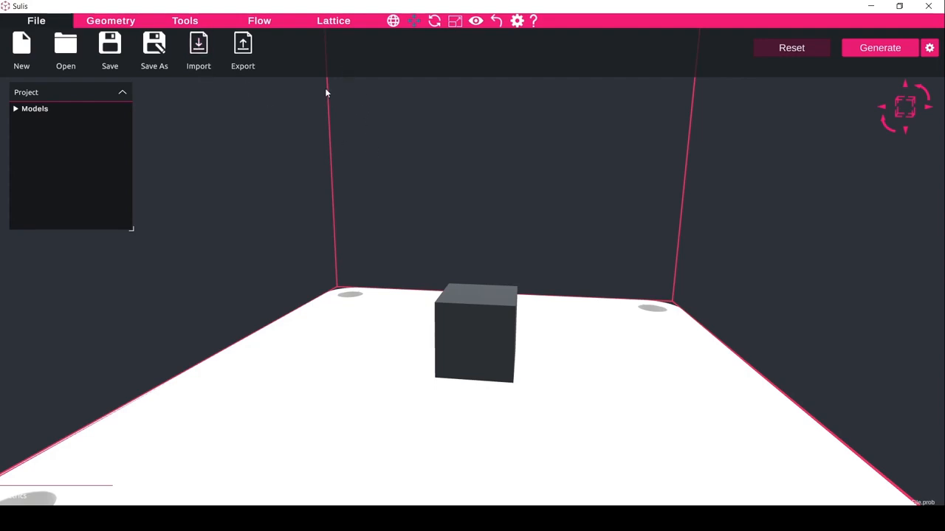
- Select the cube model and add a solid Stochastic lattice to it
{"action": "left_click", "coordinate": [335, 22]}
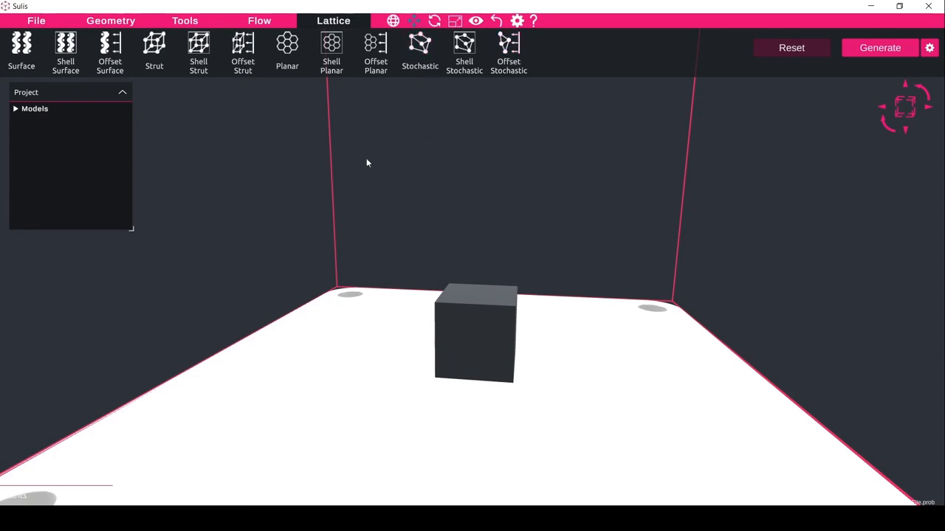
{"action": "left_click", "coordinate": [488, 350]}
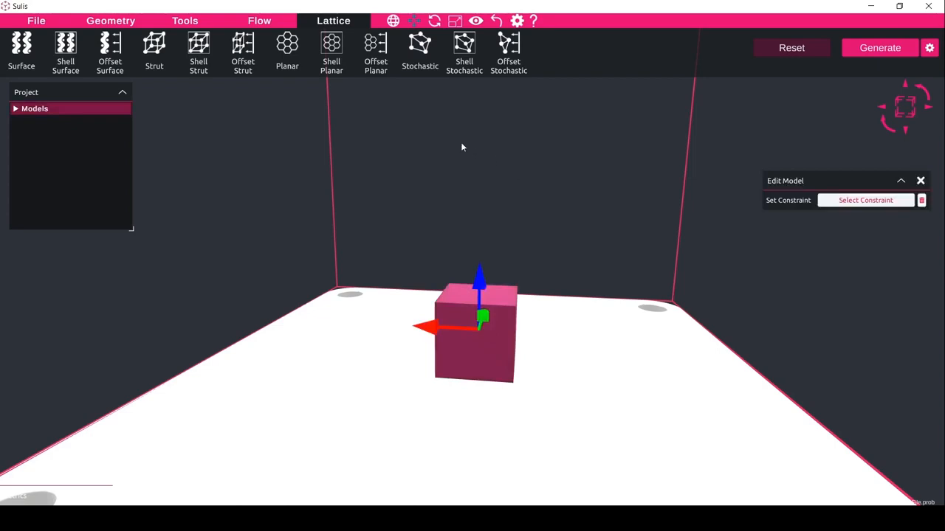
{"action": "left_click", "coordinate": [420, 46]}
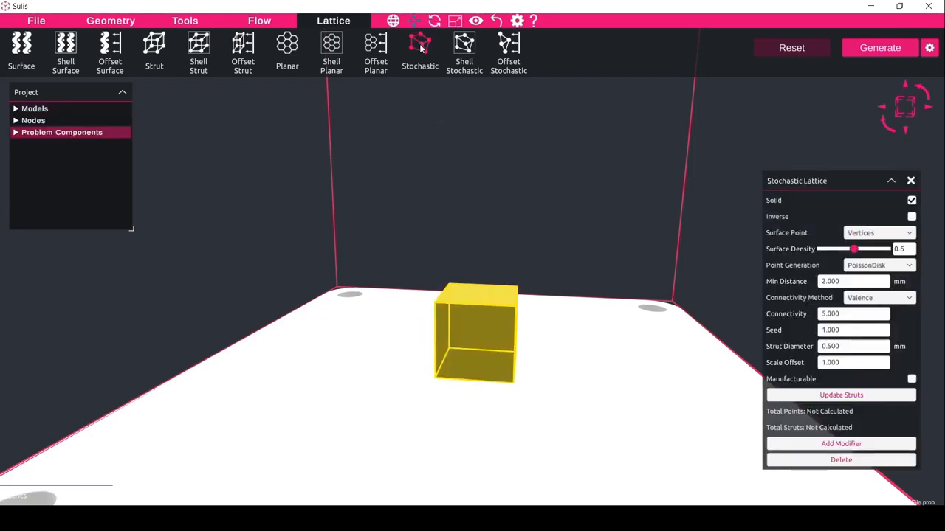
{"action": "left_click_drag", "start_coordinate": [806, 182], "coordinate": [682, 113]}
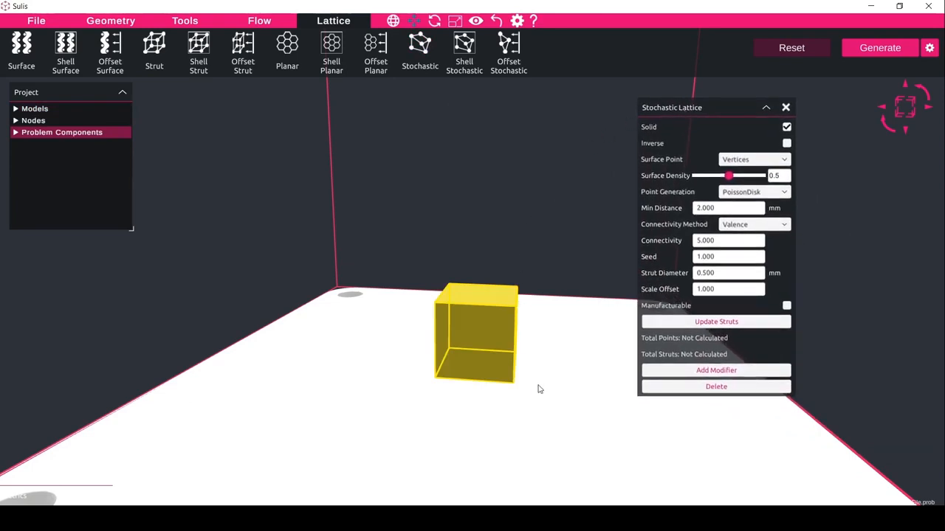
{"action": "scroll", "coordinate": [564, 307], "scroll_direction": "up", "scroll_amount": 2}
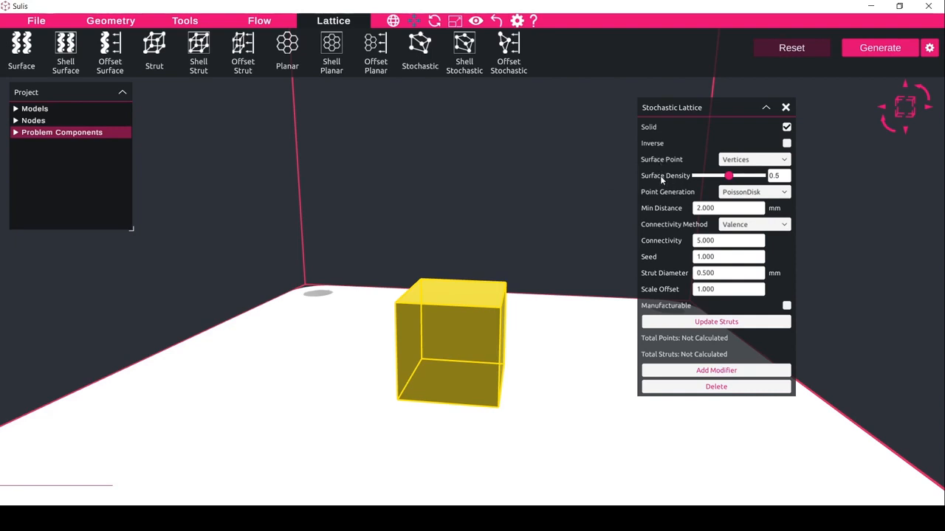
- Set the lattice's Surface Point option to Vertices and update the struts
{"action": "left_click", "coordinate": [742, 160]}
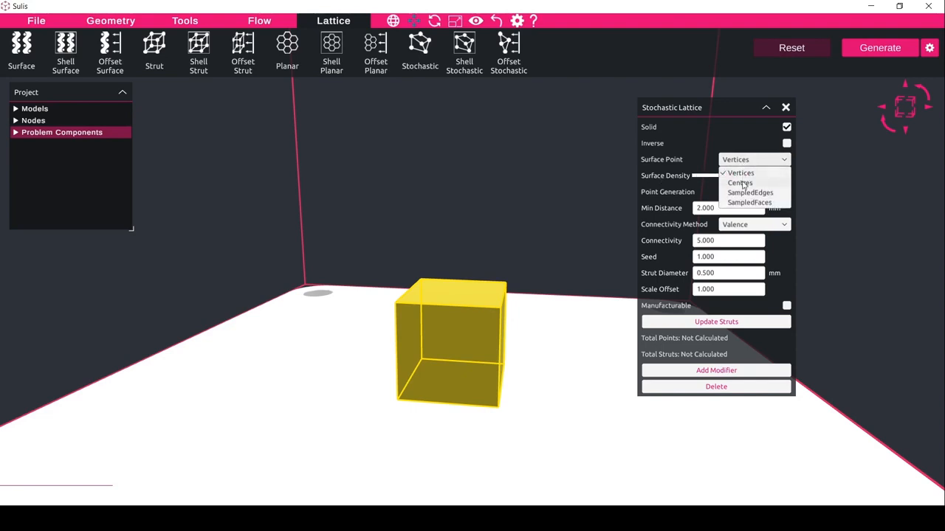
{"action": "left_click", "coordinate": [742, 184]}
{"action": "left_click", "coordinate": [745, 163]}
{"action": "left_click", "coordinate": [743, 173]}
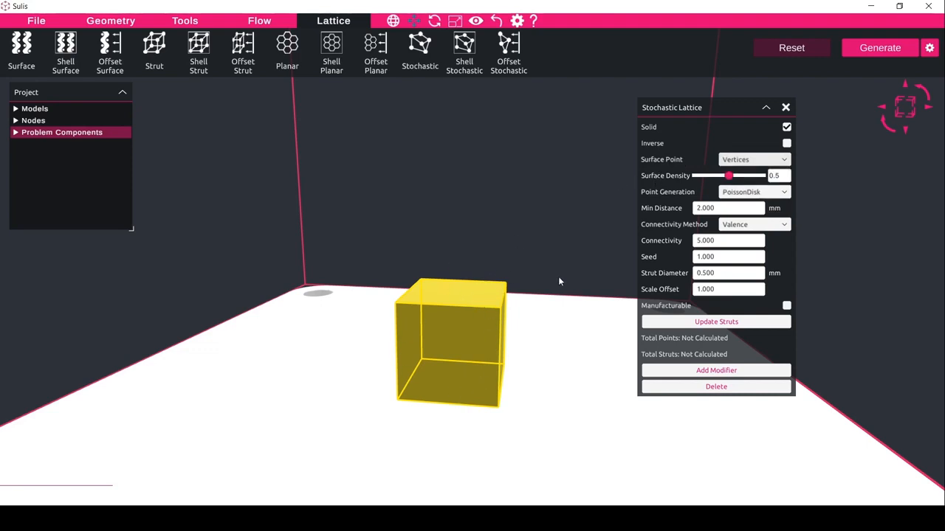
{"action": "left_click", "coordinate": [721, 323]}
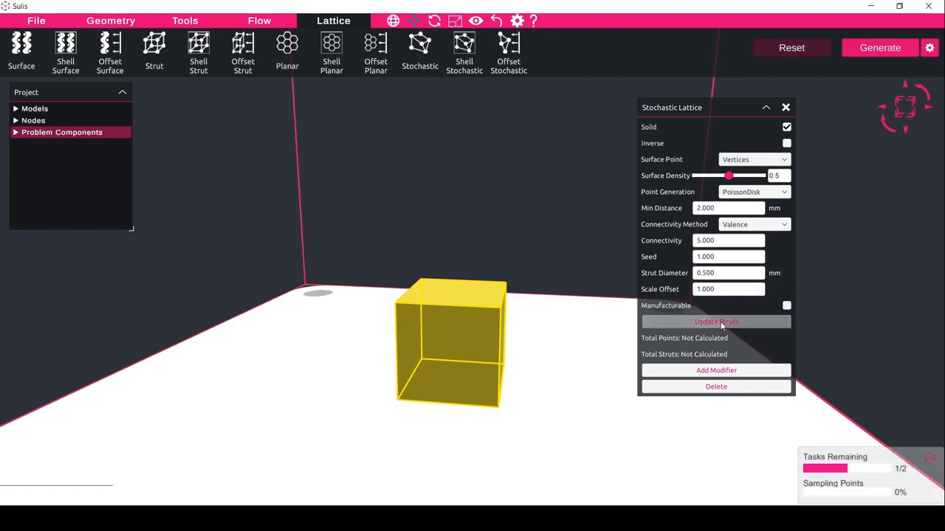
{"action": "scroll", "coordinate": [432, 341], "scroll_direction": "up", "scroll_amount": 2}
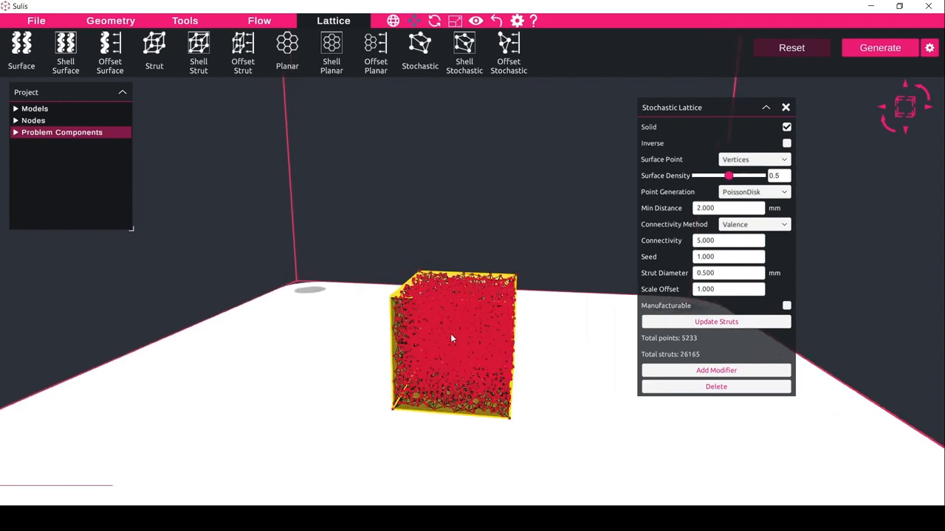
- Try a Surface Density of about 0.107 and update the lattice's struts
{"action": "left_click", "coordinate": [735, 160]}
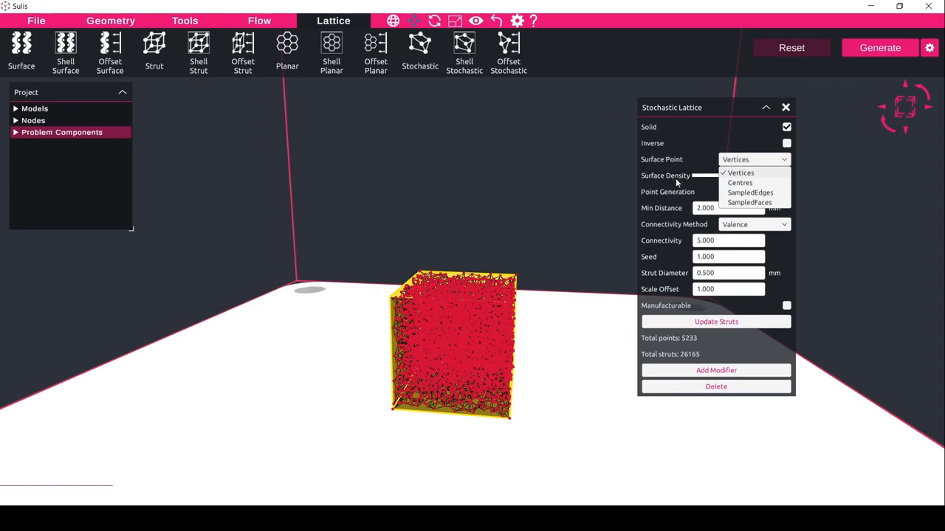
{"action": "left_click", "coordinate": [676, 177]}
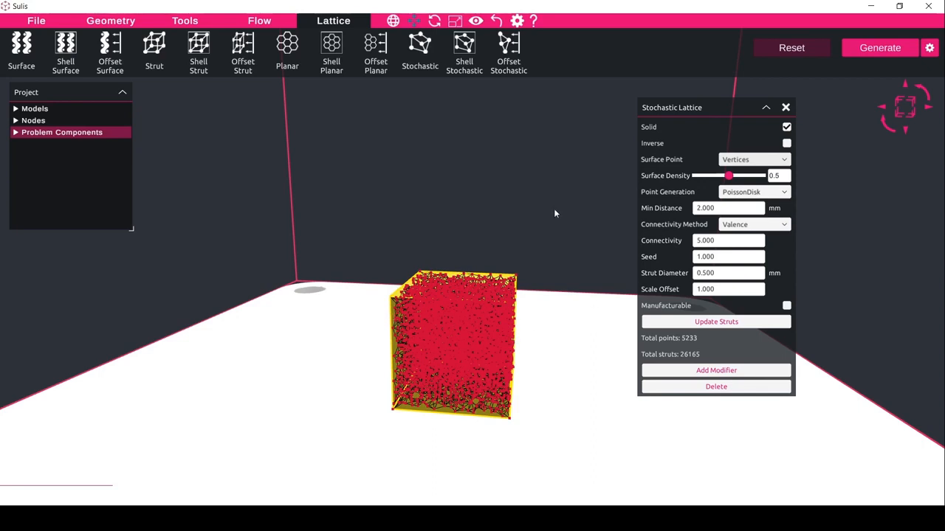
{"action": "left_click_drag", "start_coordinate": [729, 176], "coordinate": [703, 179]}
{"action": "left_click", "coordinate": [700, 323]}
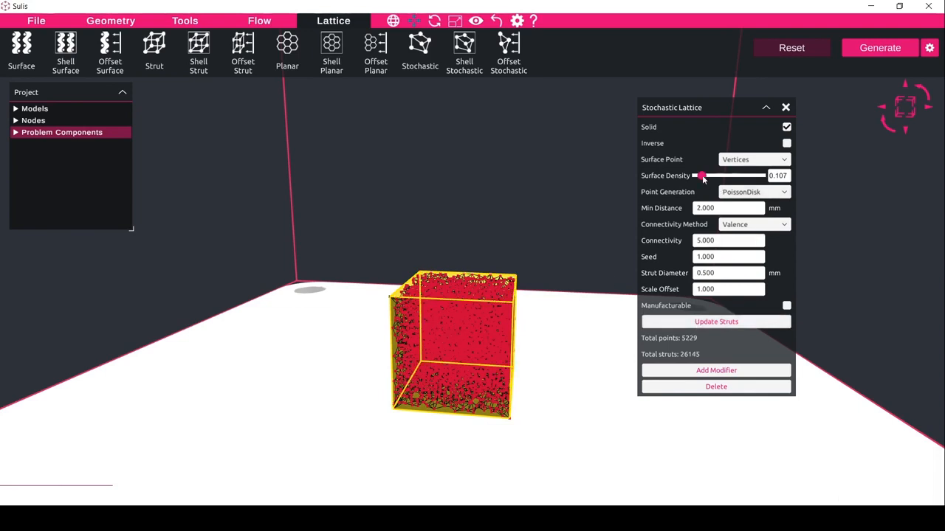
- Set the Surface Density to about 0.821, update the struts and inspect the cube from another angle
{"action": "left_click_drag", "start_coordinate": [702, 176], "coordinate": [751, 177]}
{"action": "left_click", "coordinate": [740, 322]}
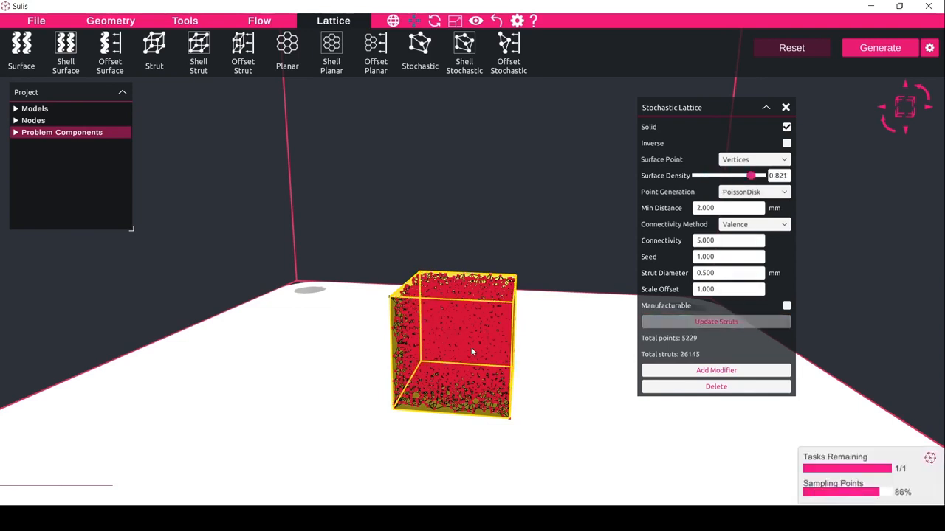
{"action": "left_click_drag", "start_coordinate": [389, 334], "coordinate": [436, 269]}
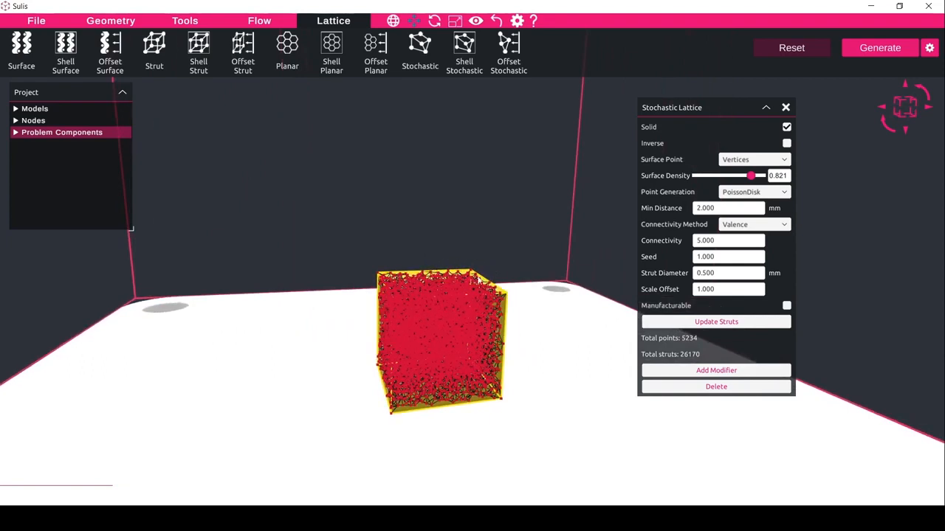
{"action": "left_click_drag", "start_coordinate": [480, 282], "coordinate": [531, 313]}
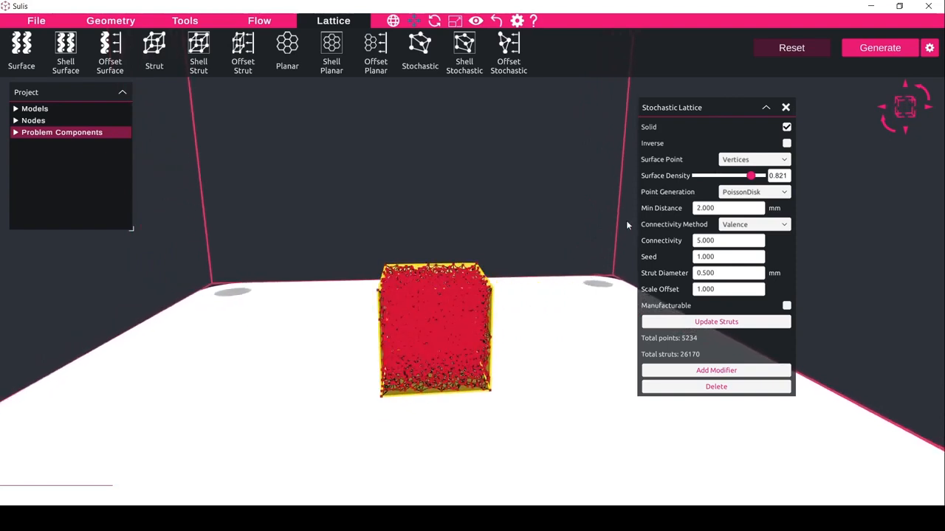
- Switch Point Generation to RandomSampling with 1000 points and update the lattice's struts
{"action": "left_click", "coordinate": [747, 192]}
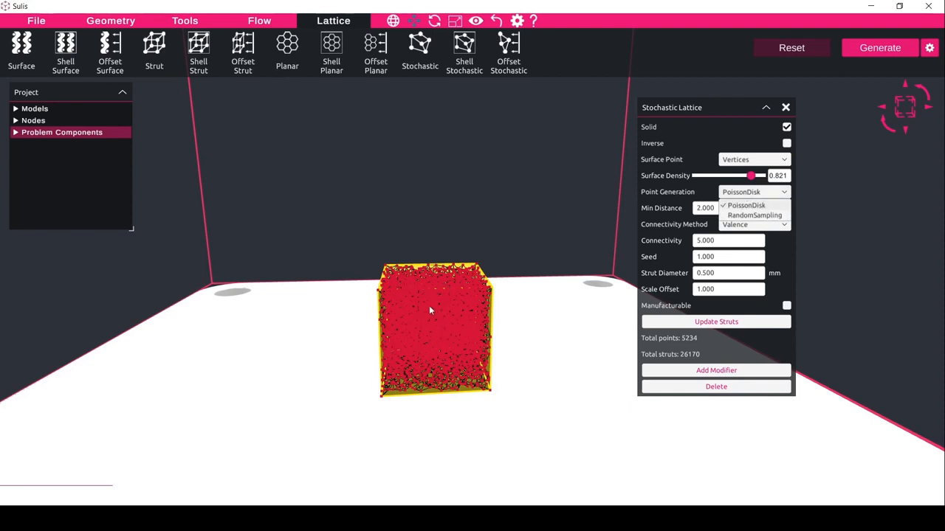
{"action": "left_click", "coordinate": [741, 207]}
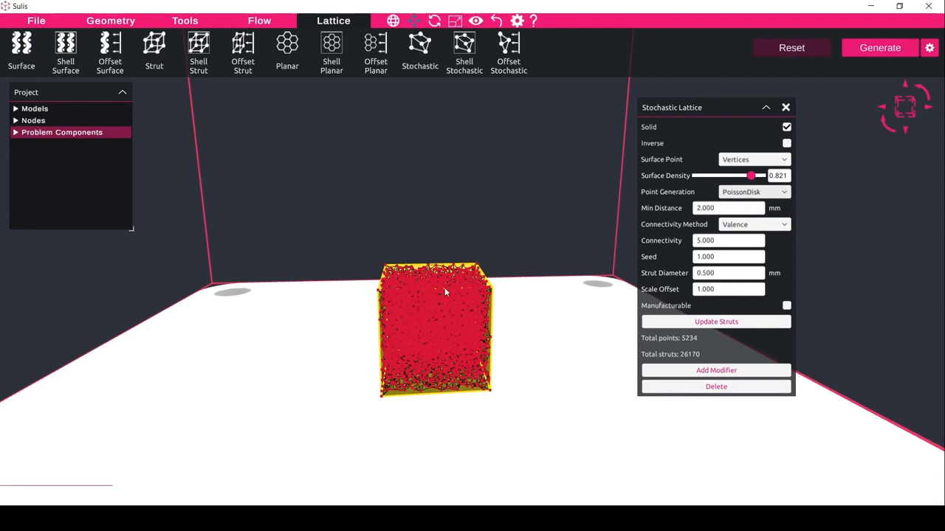
{"action": "scroll", "coordinate": [435, 289], "scroll_direction": "up", "scroll_amount": 3}
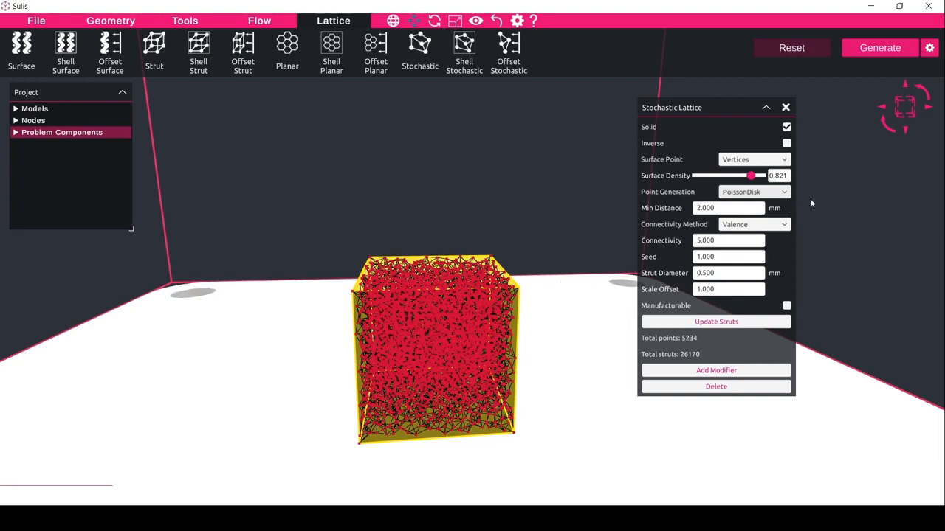
{"action": "left_click", "coordinate": [775, 194]}
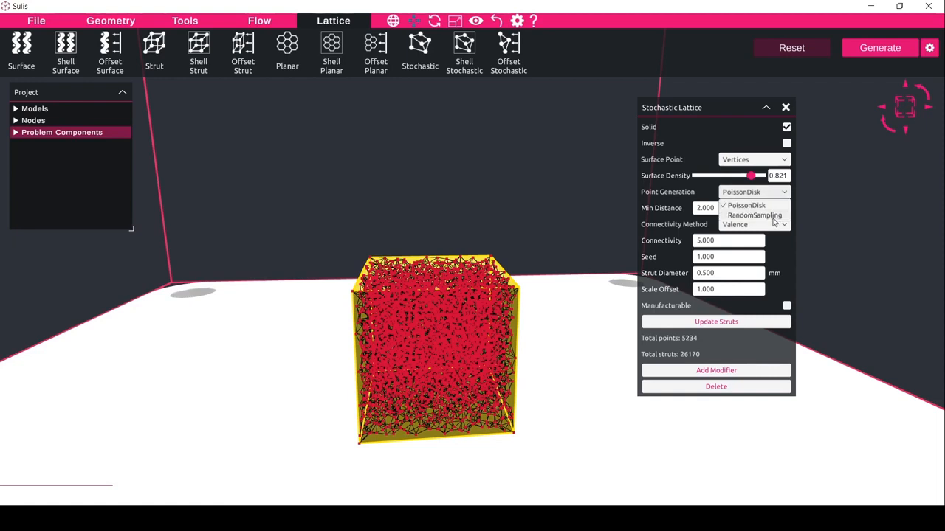
{"action": "left_click", "coordinate": [773, 215]}
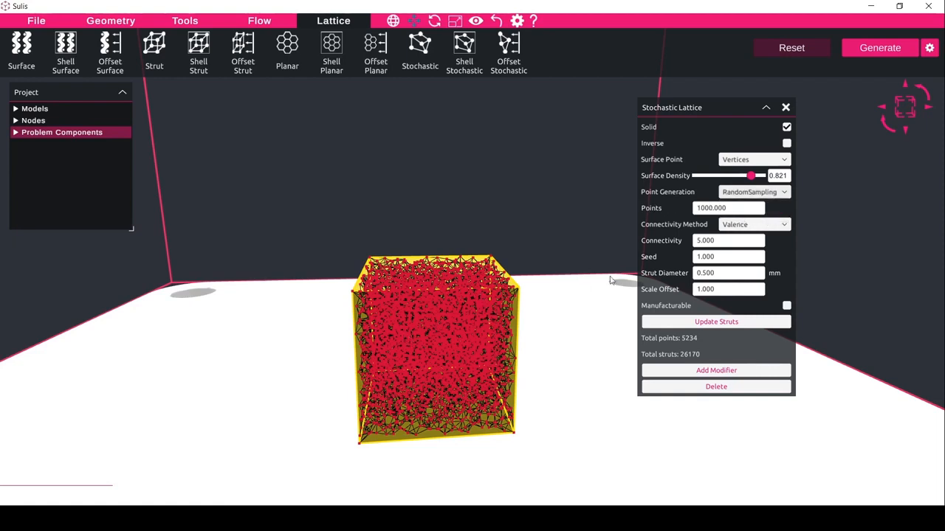
{"action": "double_click", "coordinate": [744, 213]}
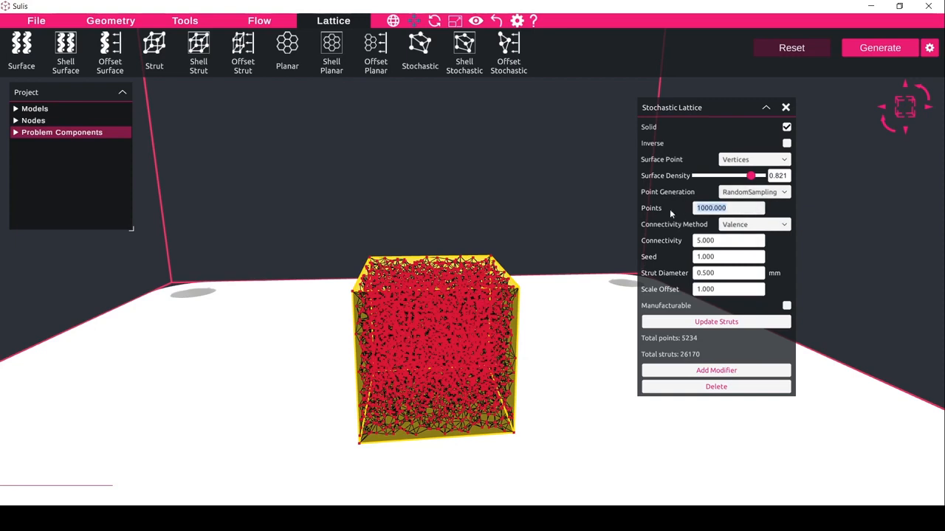
{"action": "type", "text": "1000"}
{"action": "left_click", "coordinate": [691, 324]}
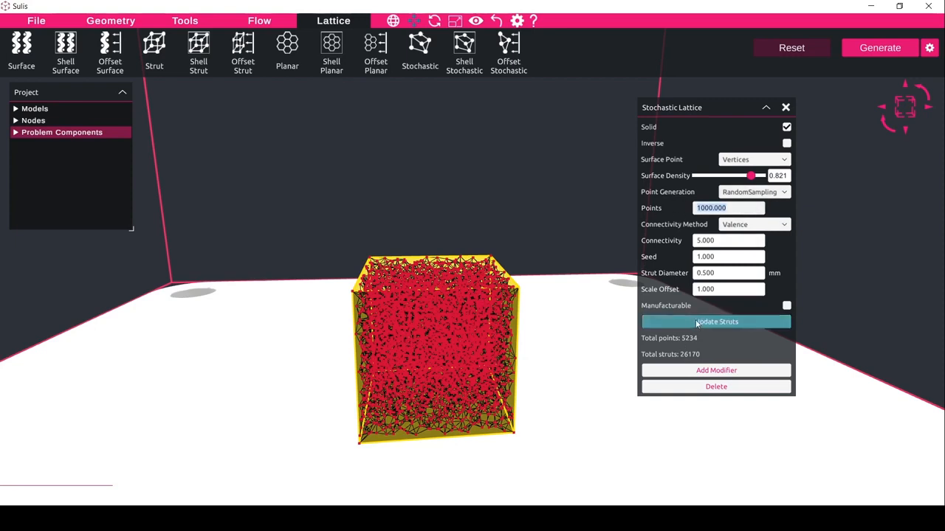
- Set the number of randomly sampled points to 3000 and update the struts
{"action": "double_click", "coordinate": [742, 212]}
{"action": "type", "text": "3000"}
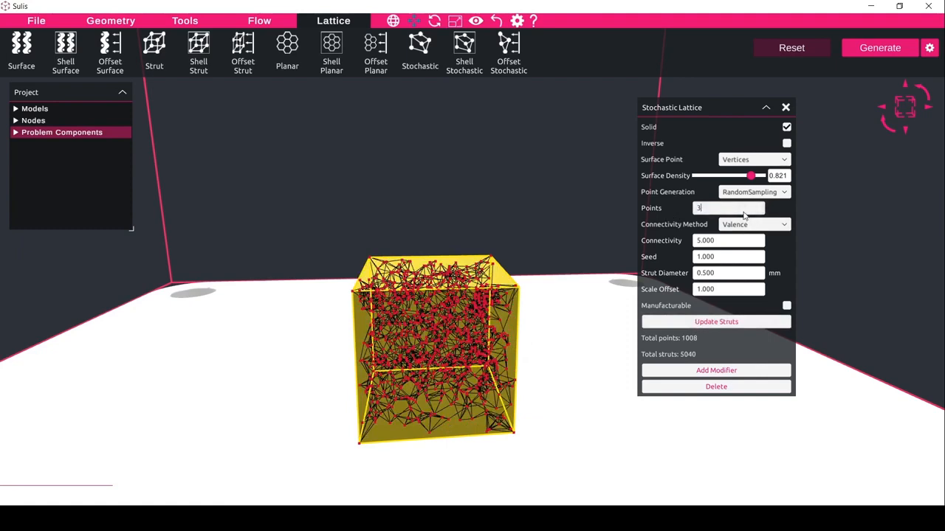
{"action": "left_click", "coordinate": [721, 322]}
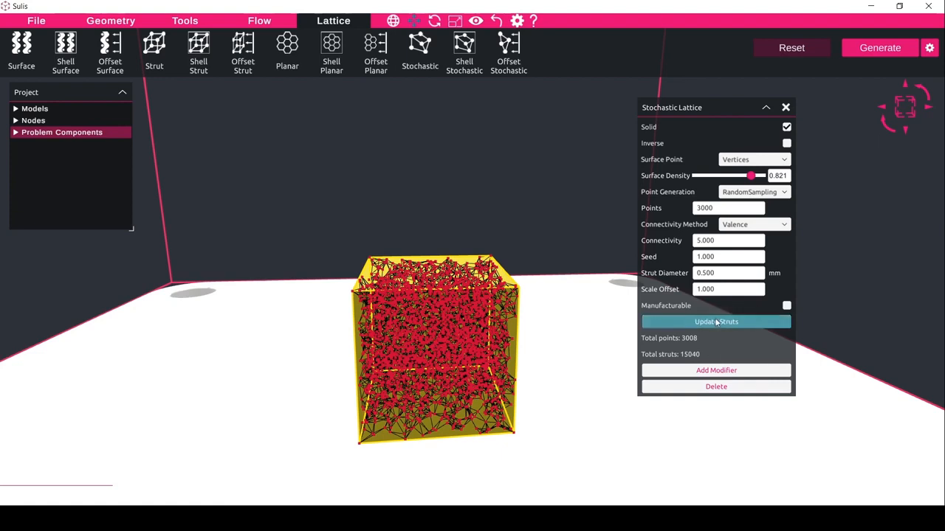
- Try the Voronoi connectivity method, returning the setting to Valence
{"action": "left_click", "coordinate": [747, 225]}
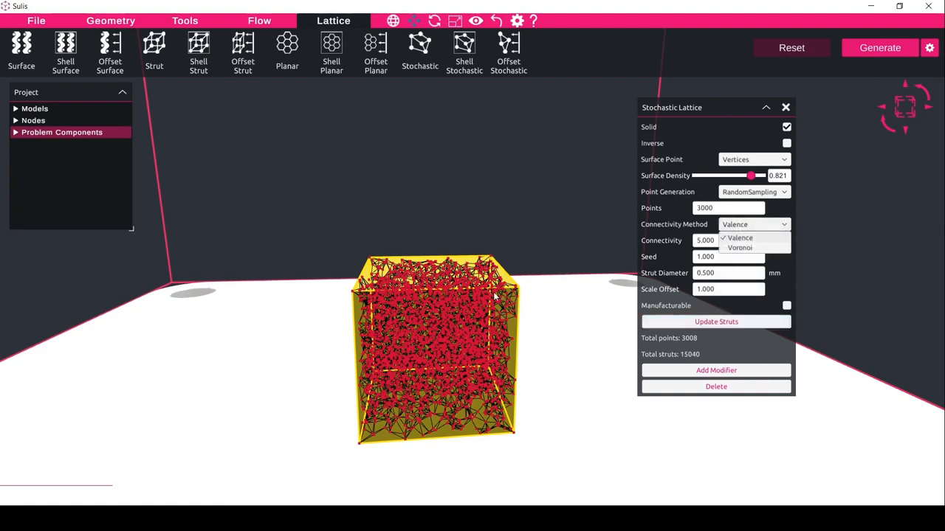
{"action": "left_click", "coordinate": [665, 224]}
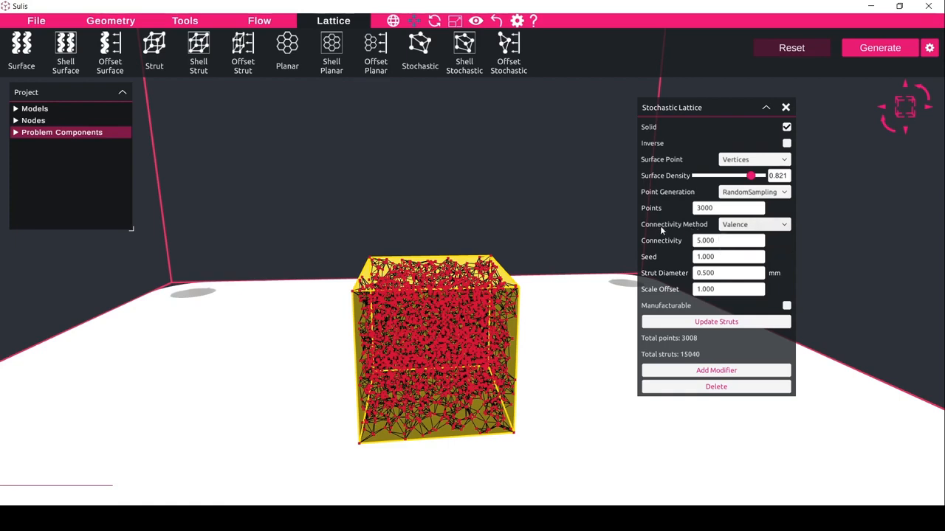
{"action": "left_click", "coordinate": [732, 225]}
{"action": "left_click", "coordinate": [739, 248]}
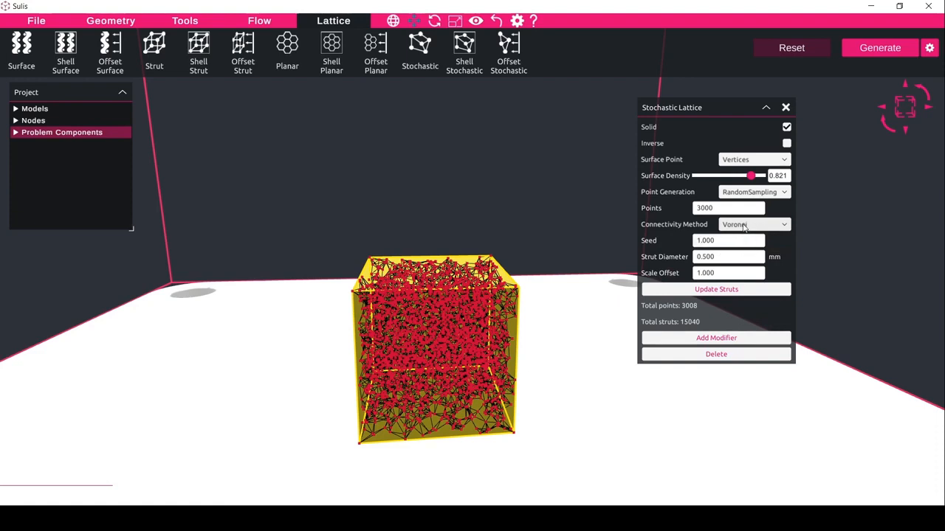
{"action": "left_click", "coordinate": [743, 226]}
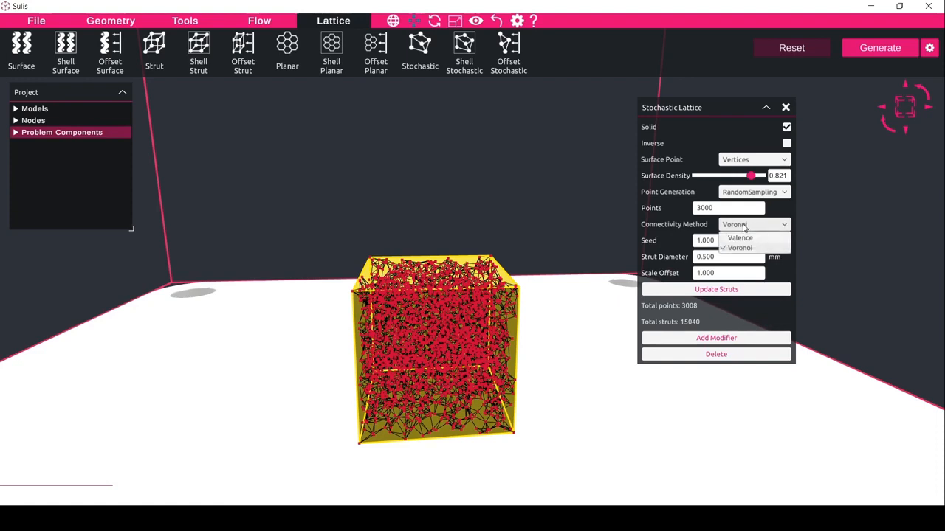
{"action": "left_click", "coordinate": [744, 237]}
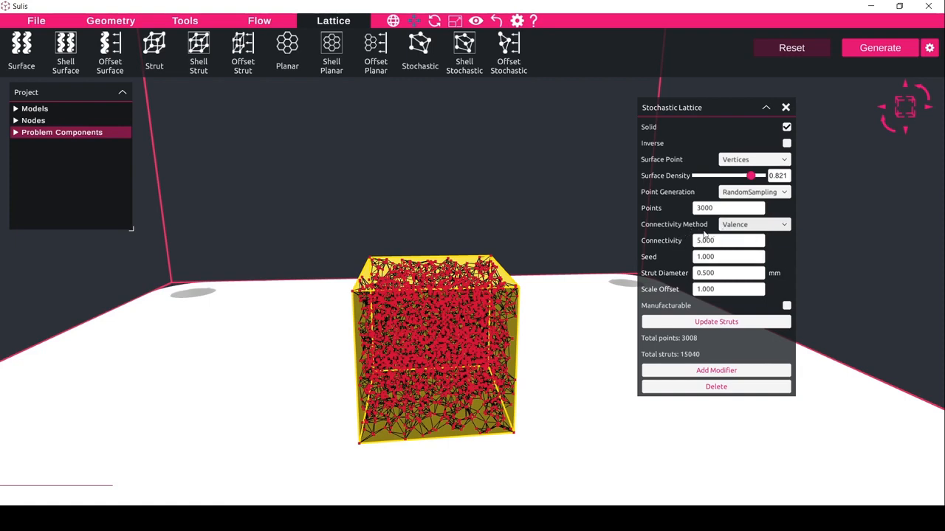
- Try a Connectivity value of 4 and update the lattice's struts
{"action": "double_click", "coordinate": [717, 243]}
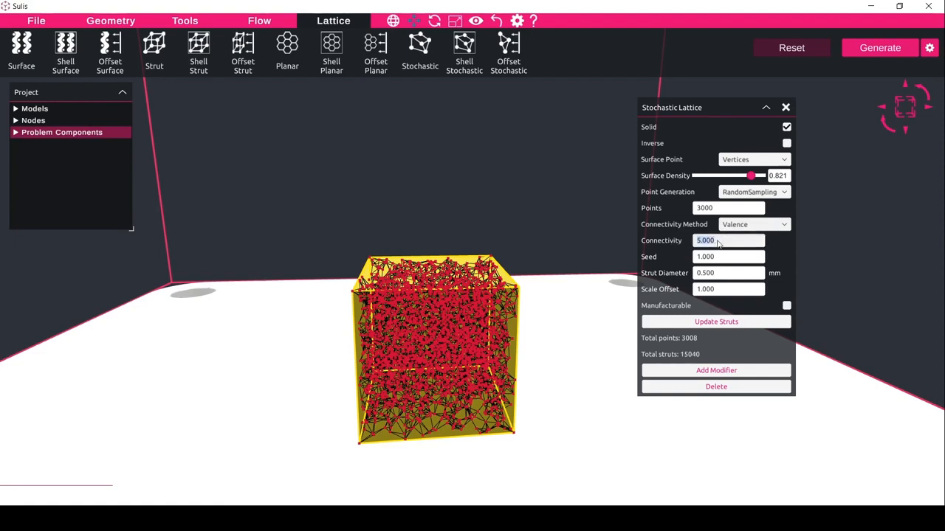
{"action": "type", "text": "4"}
{"action": "left_click", "coordinate": [716, 322]}
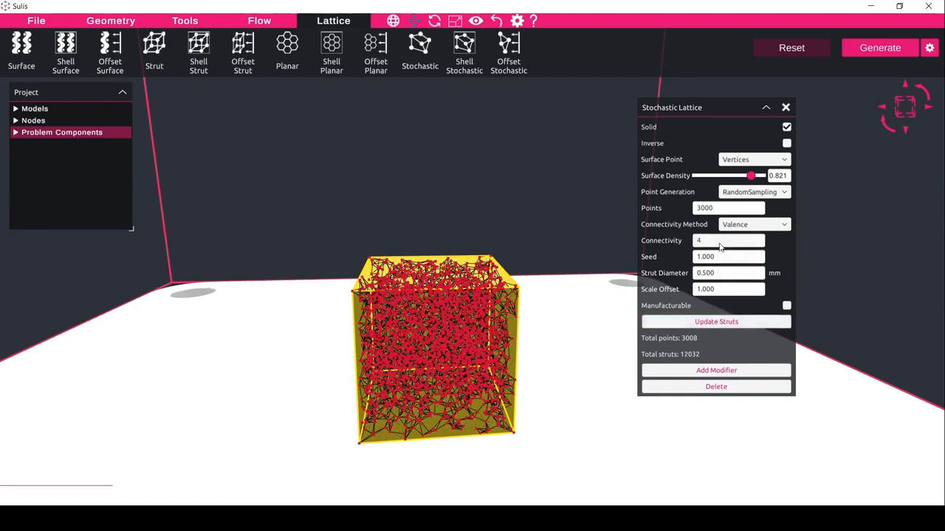
- Set the Connectivity to 6 and update the struts
{"action": "left_click", "coordinate": [720, 246]}
{"action": "type", "text": "6"}
{"action": "left_click", "coordinate": [716, 322]}
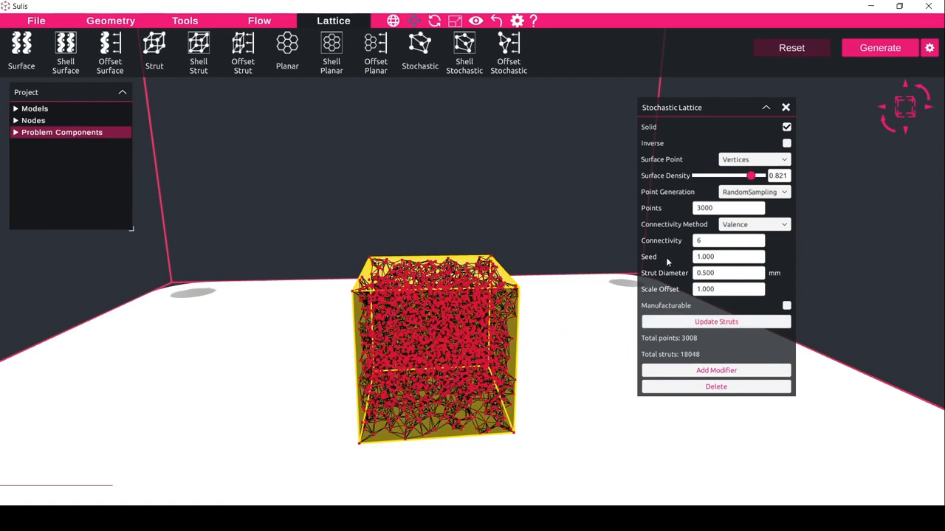
- Set the Seed to 2 and update the struts to change the random pattern
{"action": "left_click", "coordinate": [723, 260]}
{"action": "type", "text": "2"}
{"action": "left_click", "coordinate": [724, 324]}
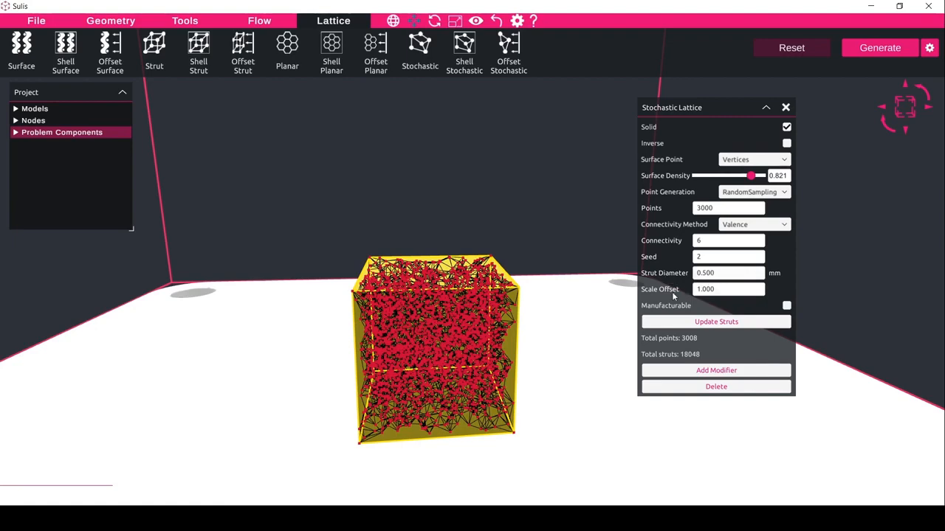
- Set the Scale Offset to 1.05, update the struts and inspect the lattice at the cube's edges
{"action": "mouse_move", "coordinate": [505, 302]}
{"action": "middle_mouse_down"}
{"action": "mouse_move", "coordinate": [501, 280]}
{"action": "mouse_move", "coordinate": [493, 289]}
{"action": "middle_mouse_up"}
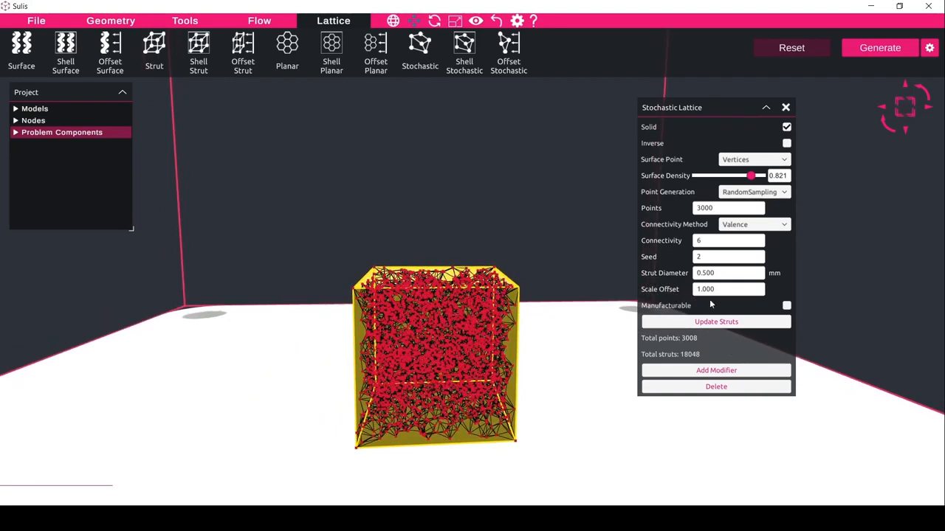
{"action": "left_click", "coordinate": [723, 291]}
{"action": "type", "text": "1.0"}
{"action": "left_click", "coordinate": [728, 319]}
{"action": "left_click_drag", "start_coordinate": [441, 306], "coordinate": [477, 317]}
{"action": "scroll", "coordinate": [362, 302], "scroll_direction": "up", "scroll_amount": 4}
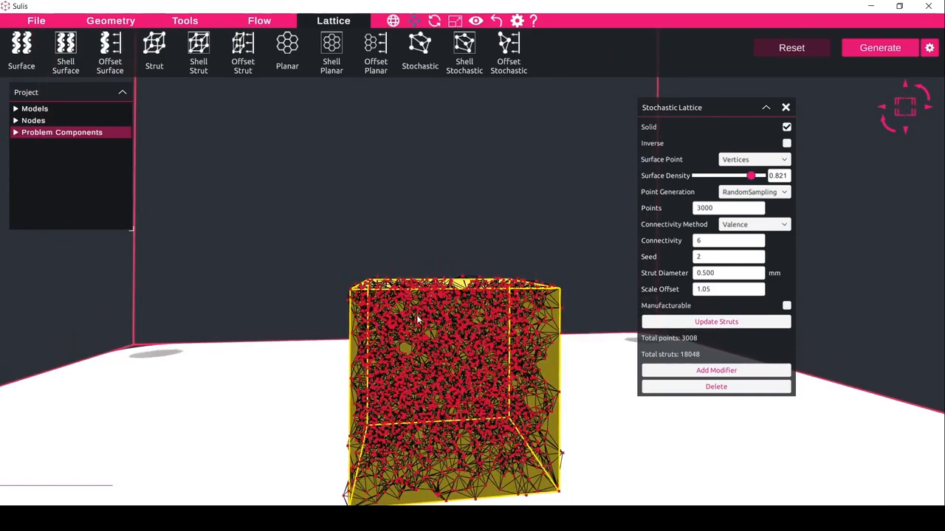
- Enable the Manufacturable option with a 45-degree overhang angle and update the lattice's struts
{"action": "middle_click_drag", "start_coordinate": [423, 330], "coordinate": [429, 288]}
{"action": "right_click_drag", "start_coordinate": [429, 289], "coordinate": [453, 297]}
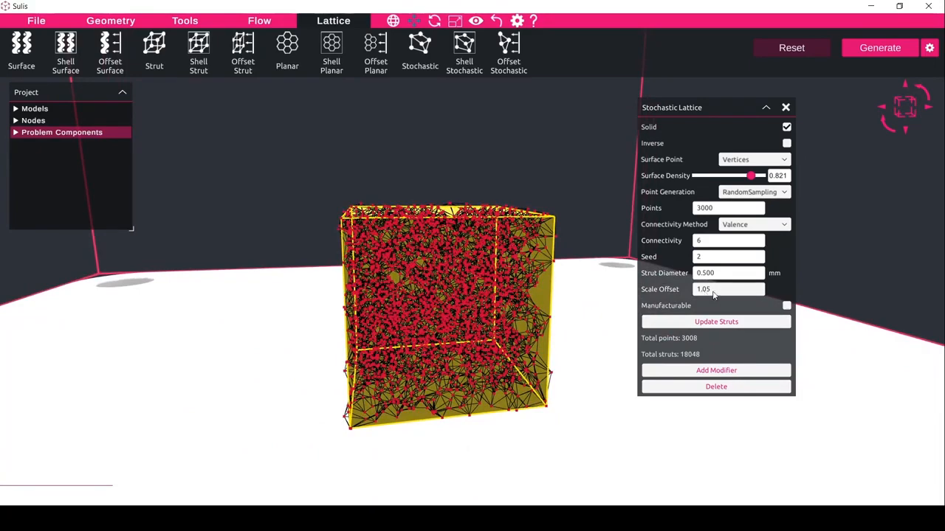
{"action": "right_click_drag", "start_coordinate": [442, 278], "coordinate": [546, 251]}
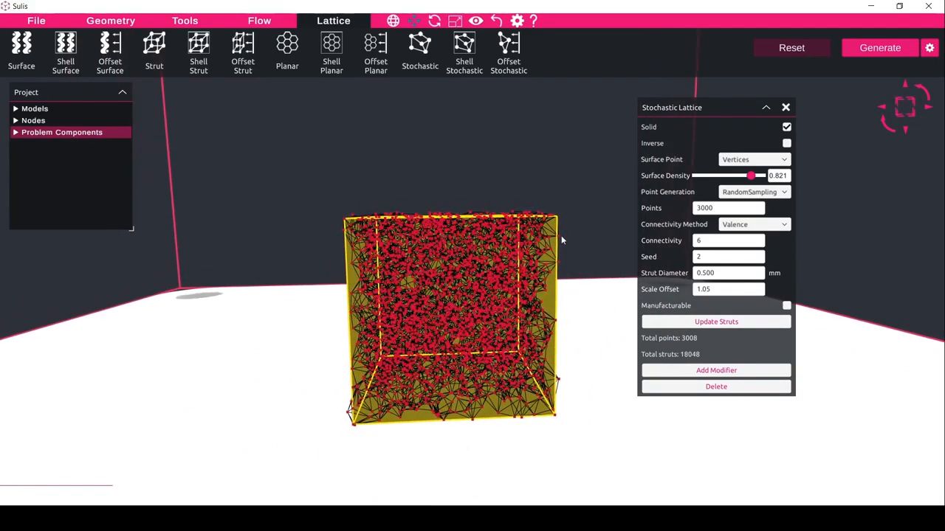
{"action": "right_click_drag", "start_coordinate": [473, 302], "coordinate": [498, 315]}
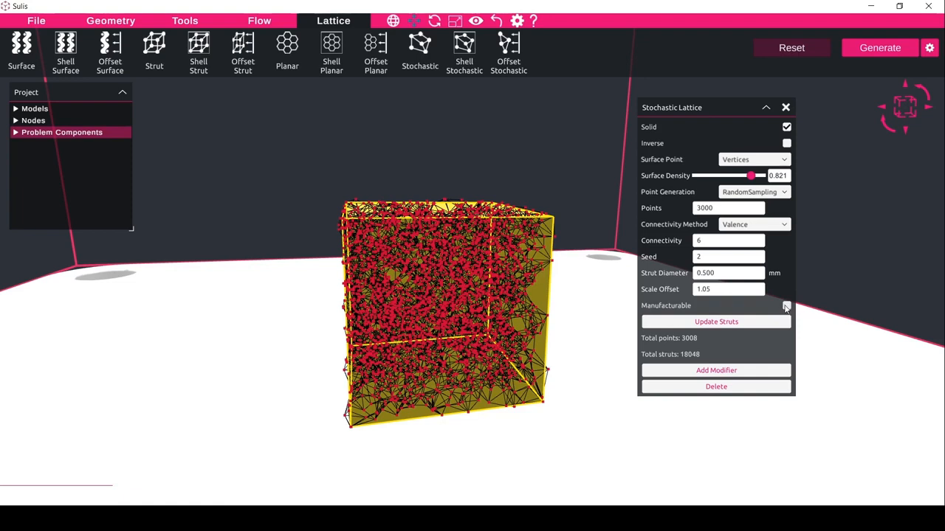
{"action": "left_click", "coordinate": [786, 306]}
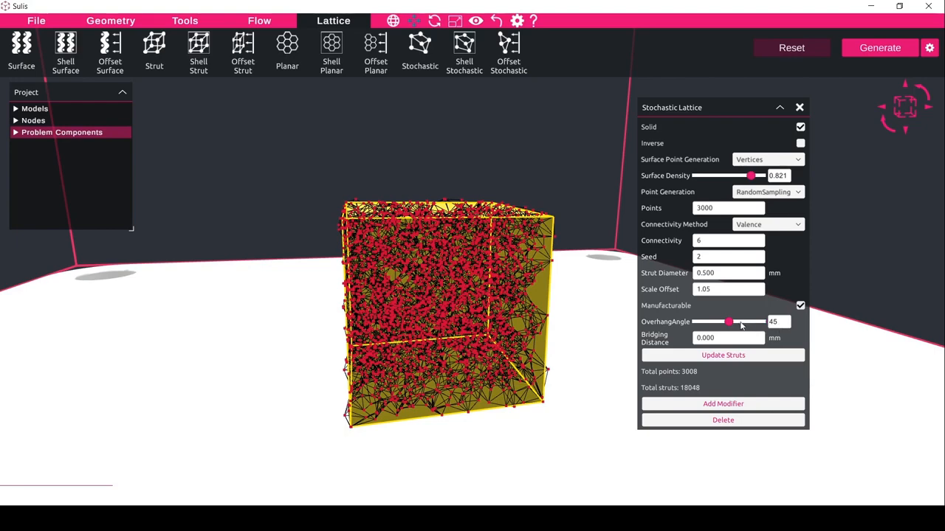
{"action": "mouse_move", "coordinate": [530, 327]}
{"action": "middle_mouse_down"}
{"action": "mouse_move", "coordinate": [515, 308]}
{"action": "mouse_move", "coordinate": [520, 314]}
{"action": "middle_mouse_up"}
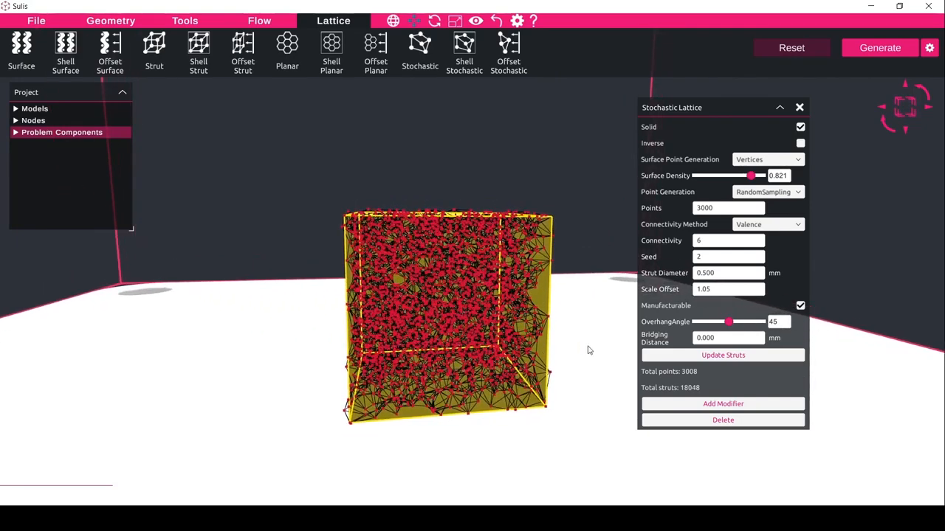
{"action": "left_click", "coordinate": [701, 357]}
{"action": "middle_click_drag", "start_coordinate": [508, 391], "coordinate": [517, 369]}
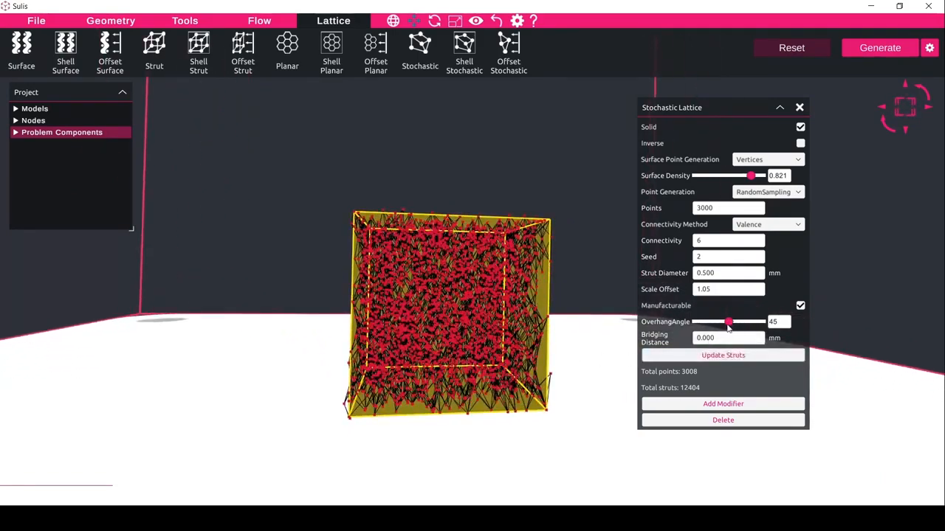
- Lower the Overhang Angle to 33, update the struts and inspect the lattice
{"action": "left_click_drag", "start_coordinate": [728, 325], "coordinate": [719, 323]}
{"action": "left_click", "coordinate": [718, 355]}
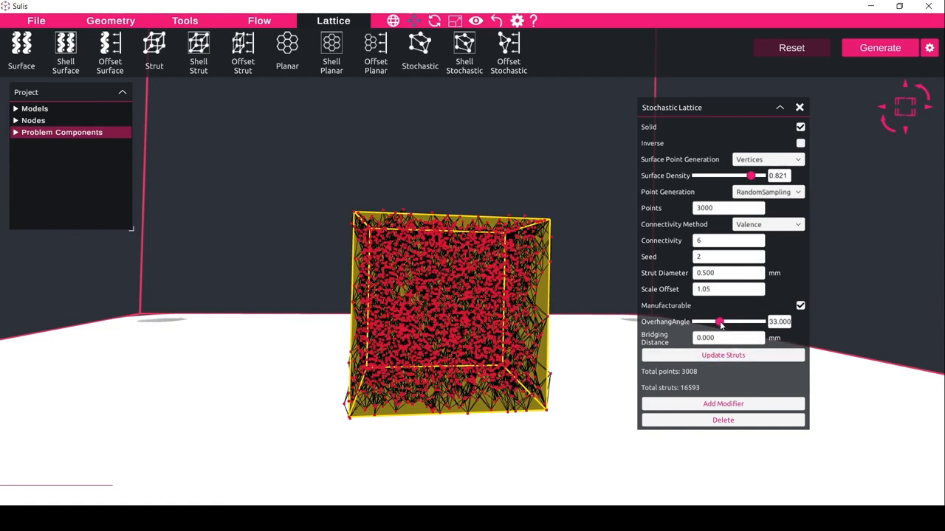
{"action": "left_click", "coordinate": [781, 326]}
{"action": "left_click_drag", "start_coordinate": [433, 344], "coordinate": [471, 348]}
{"action": "left_click_drag", "start_coordinate": [481, 382], "coordinate": [456, 373]}
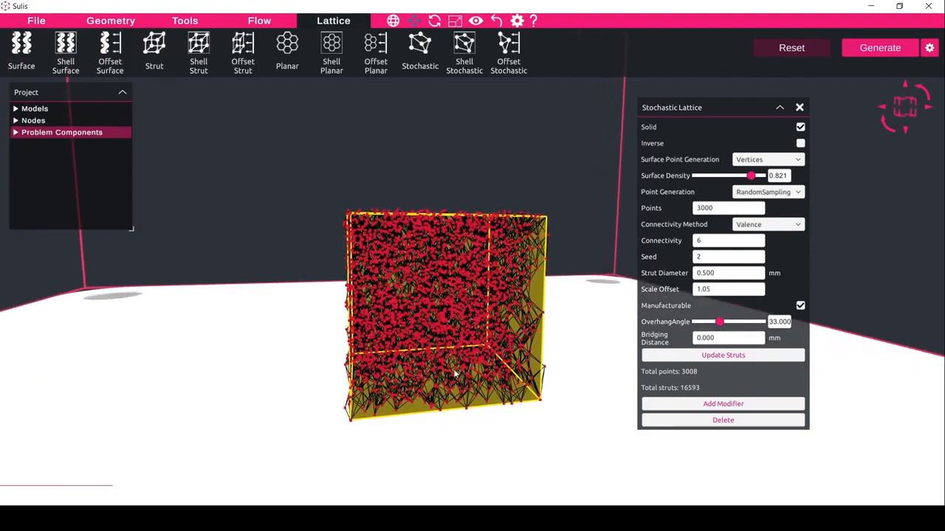
- Disable the Manufacturable option and update the struts
{"action": "left_click", "coordinate": [801, 305]}
{"action": "left_click", "coordinate": [752, 322]}
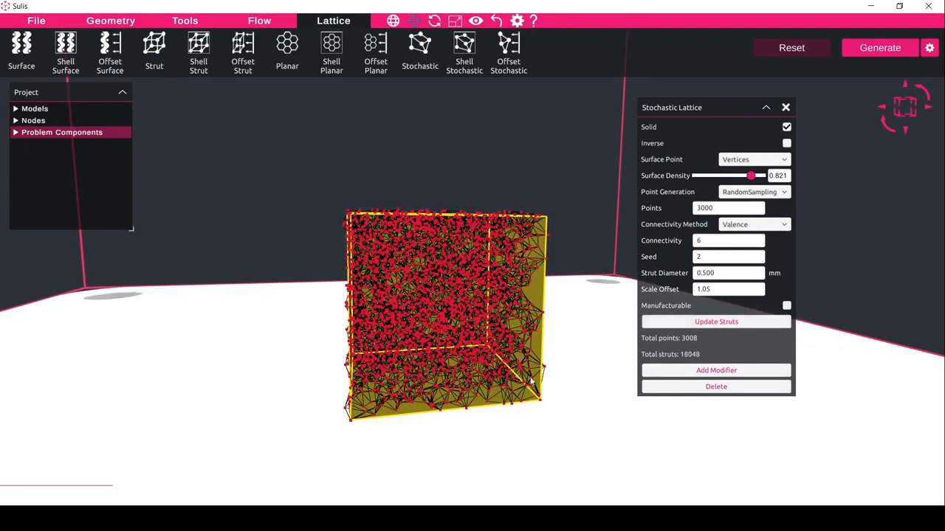
- Set the lattice's Strut Diameter to 0.3 mm
{"action": "mouse_move", "coordinate": [513, 361]}
{"action": "left_mouse_down"}
{"action": "mouse_move", "coordinate": [494, 354]}
{"action": "mouse_move", "coordinate": [507, 360]}
{"action": "left_mouse_up"}
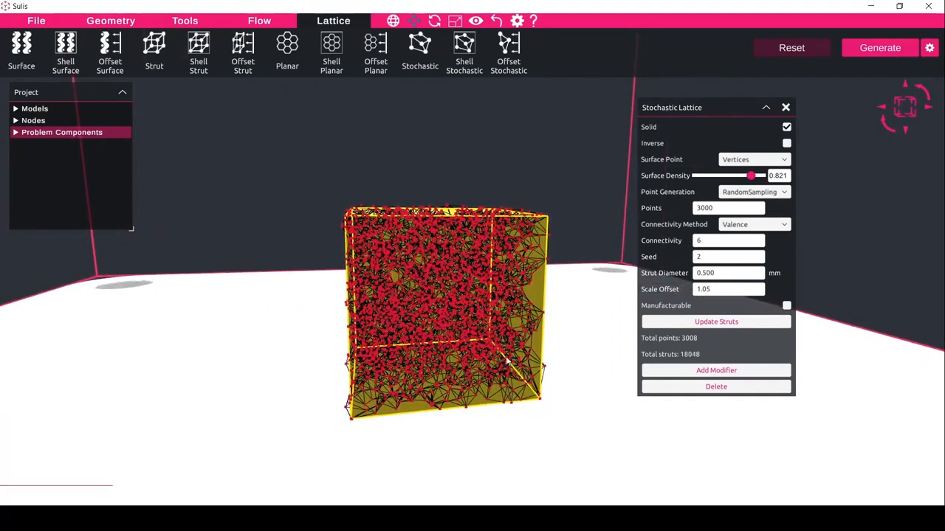
{"action": "left_click", "coordinate": [738, 276]}
{"action": "type", "text": "0.3"}
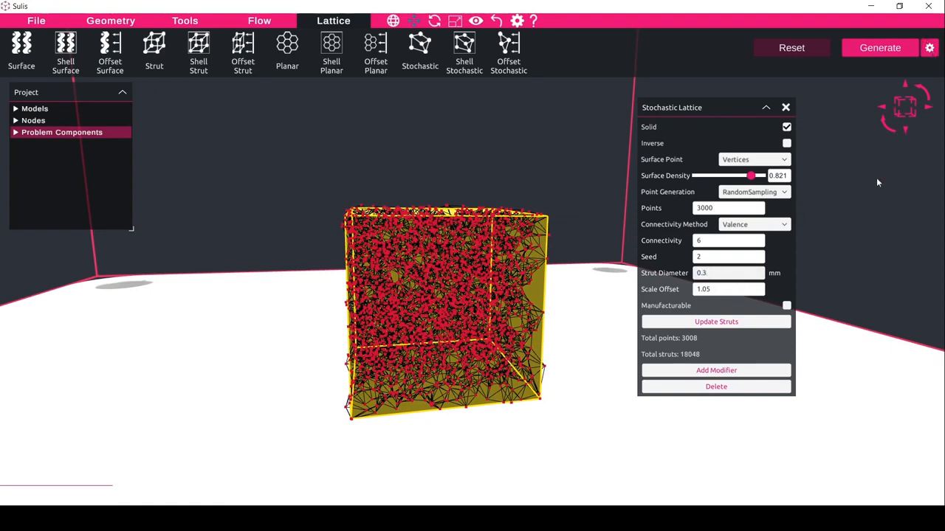
- Generate the solid lattice at a resolution of 0.2 mm and inspect the result
{"action": "left_click", "coordinate": [929, 48]}
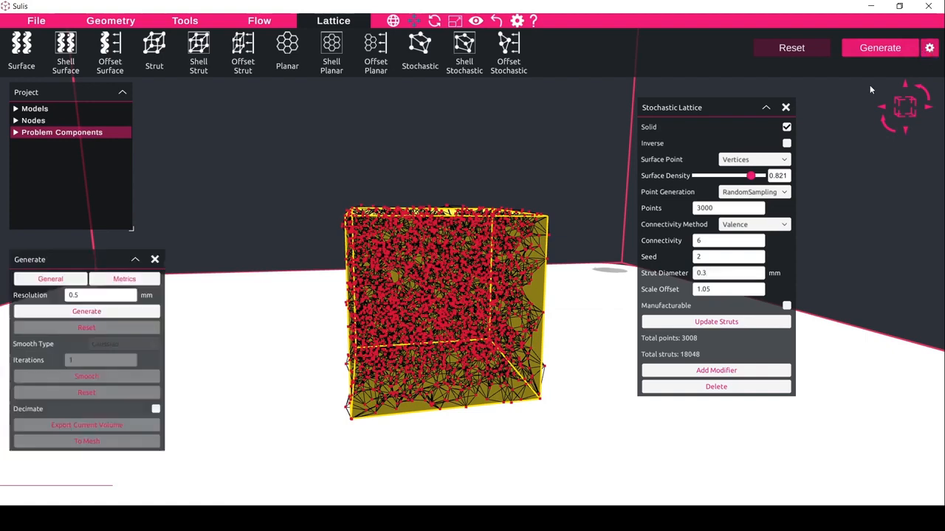
{"action": "left_click_drag", "start_coordinate": [79, 262], "coordinate": [96, 265]}
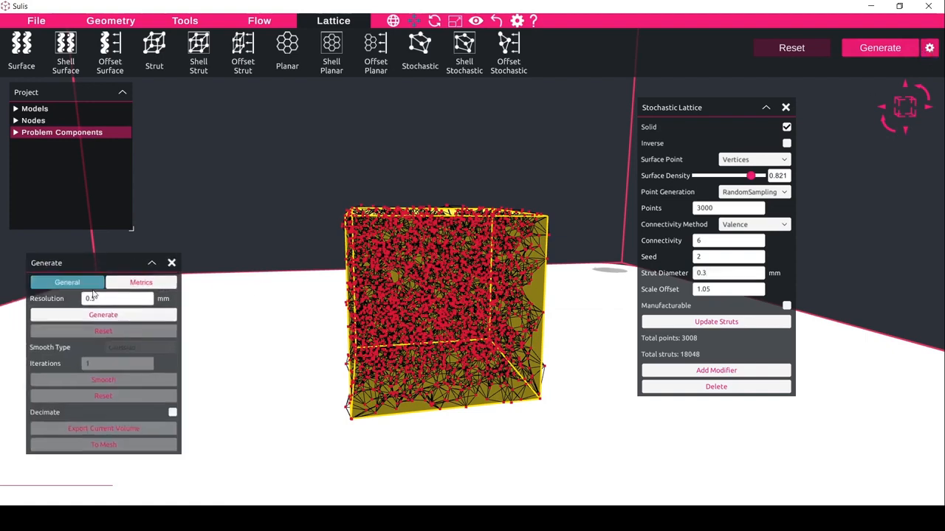
{"action": "left_click", "coordinate": [100, 297]}
{"action": "type", "text": "0."}
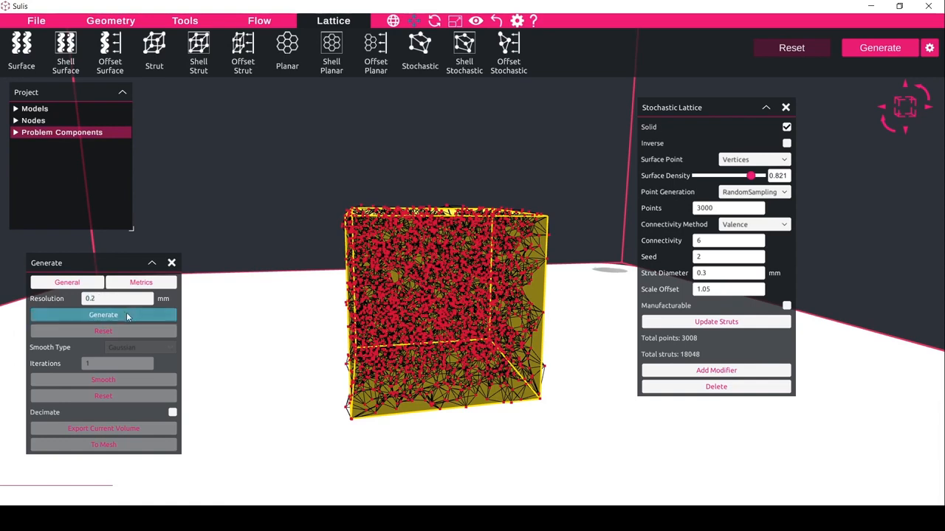
{"action": "left_click", "coordinate": [127, 316]}
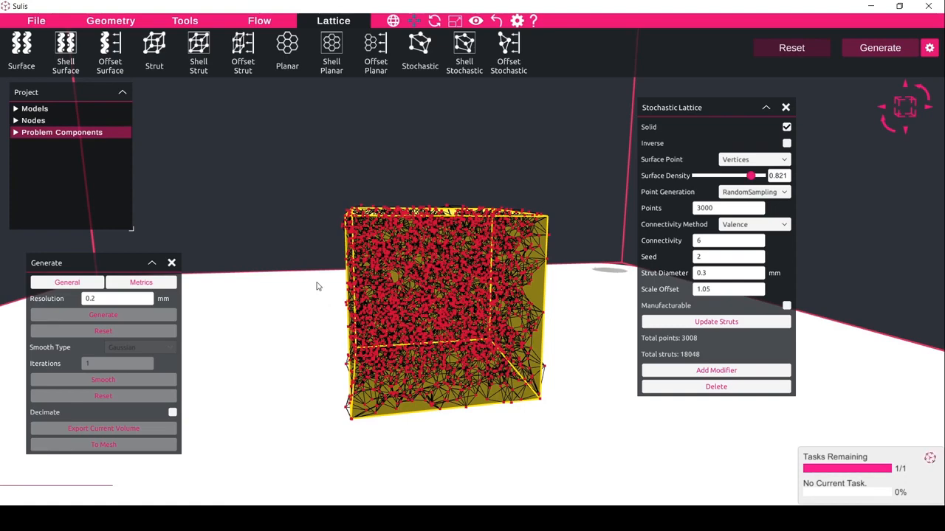
{"action": "left_click_drag", "start_coordinate": [317, 286], "coordinate": [458, 288]}
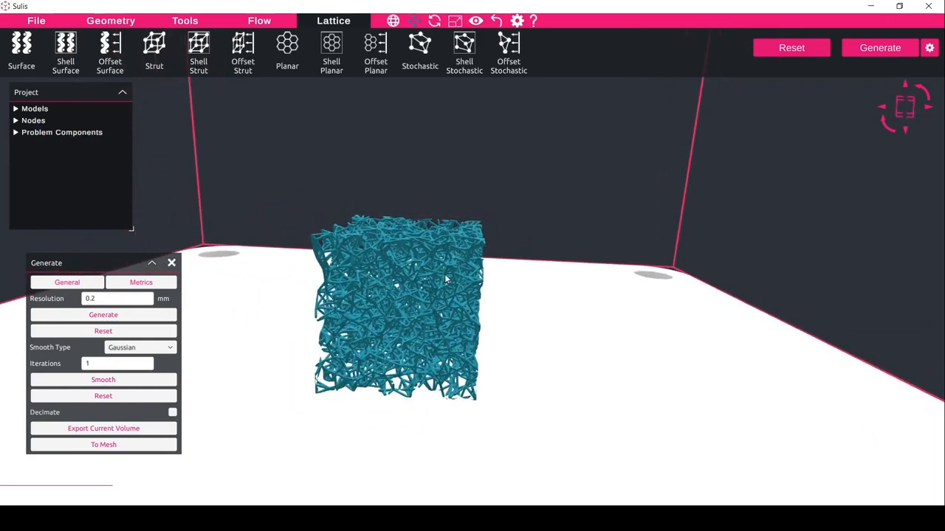
- Enable Decimate for the generated lattice and open the STL export of the current volume, cancelling the save
{"action": "left_click", "coordinate": [57, 23]}
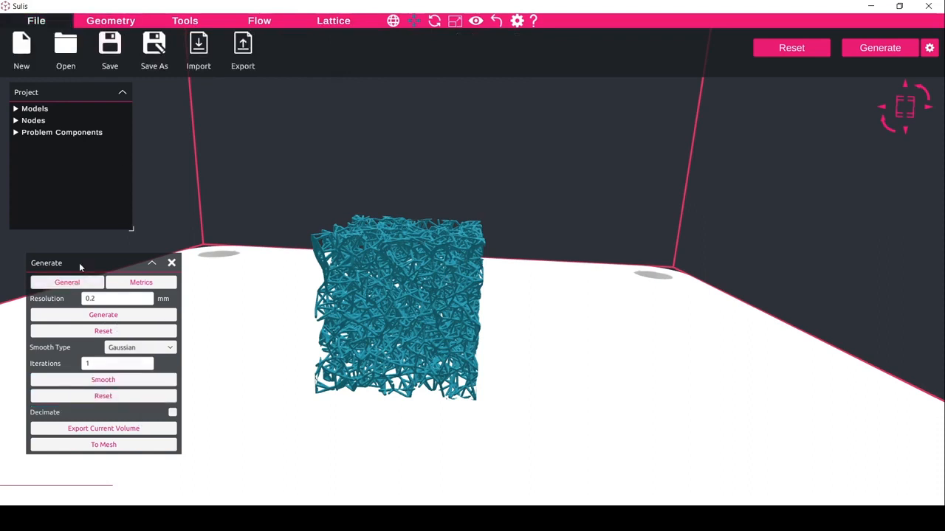
{"action": "left_click_drag", "start_coordinate": [79, 263], "coordinate": [169, 135]}
{"action": "left_click", "coordinate": [262, 285]}
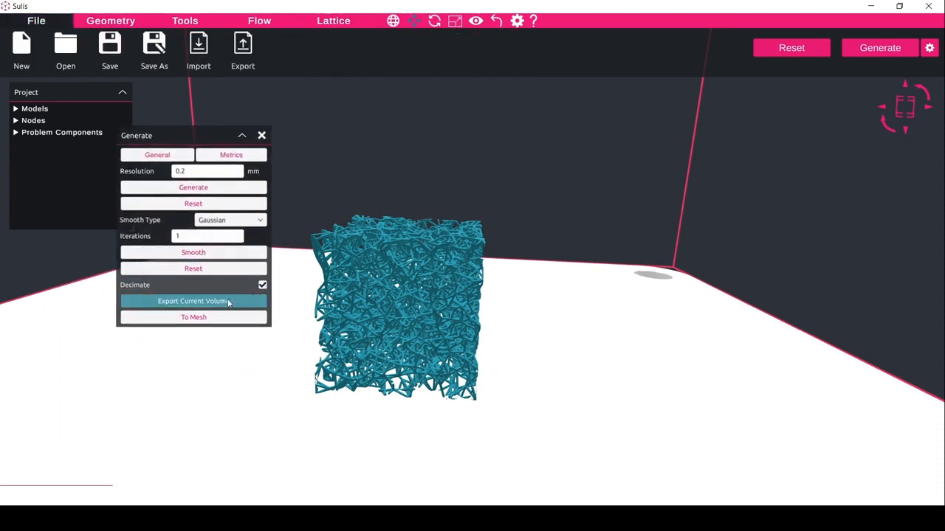
{"action": "left_click", "coordinate": [229, 302]}
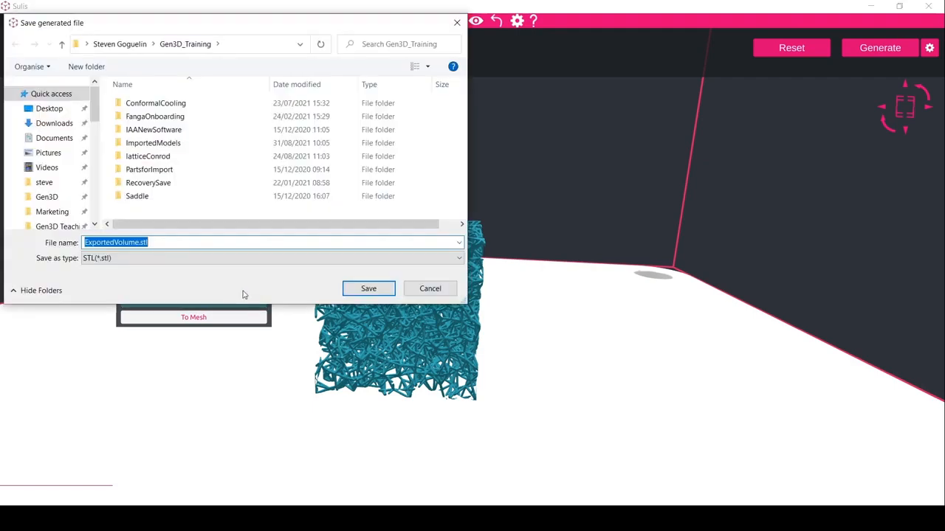
{"action": "left_click", "coordinate": [430, 289]}
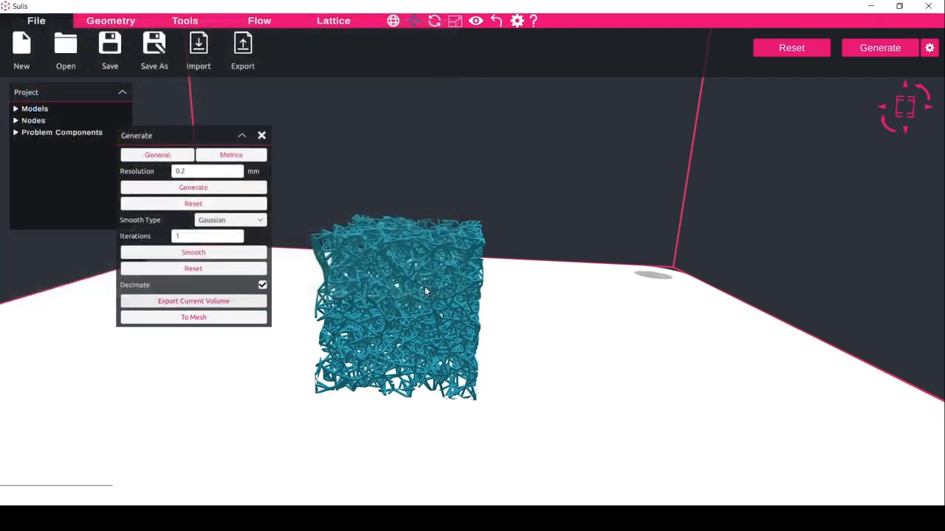
{"action": "left_click_drag", "start_coordinate": [418, 290], "coordinate": [412, 282]}
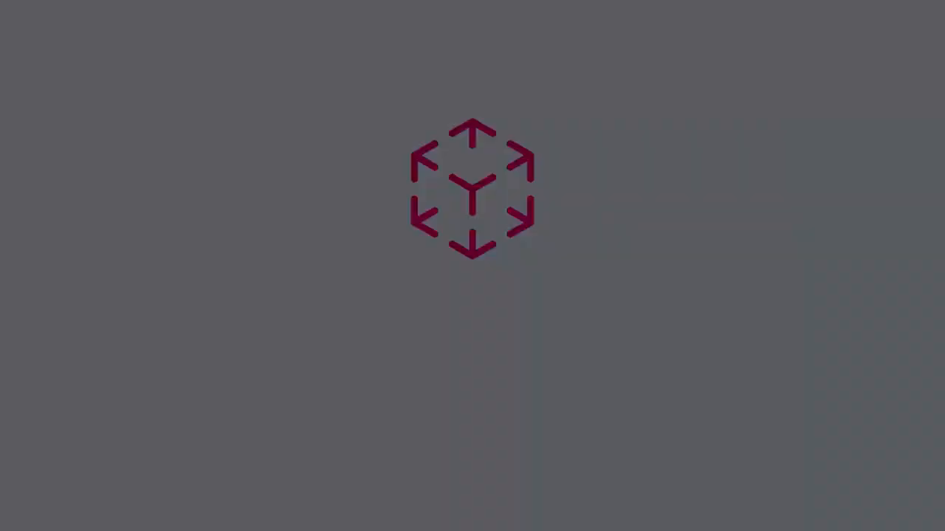